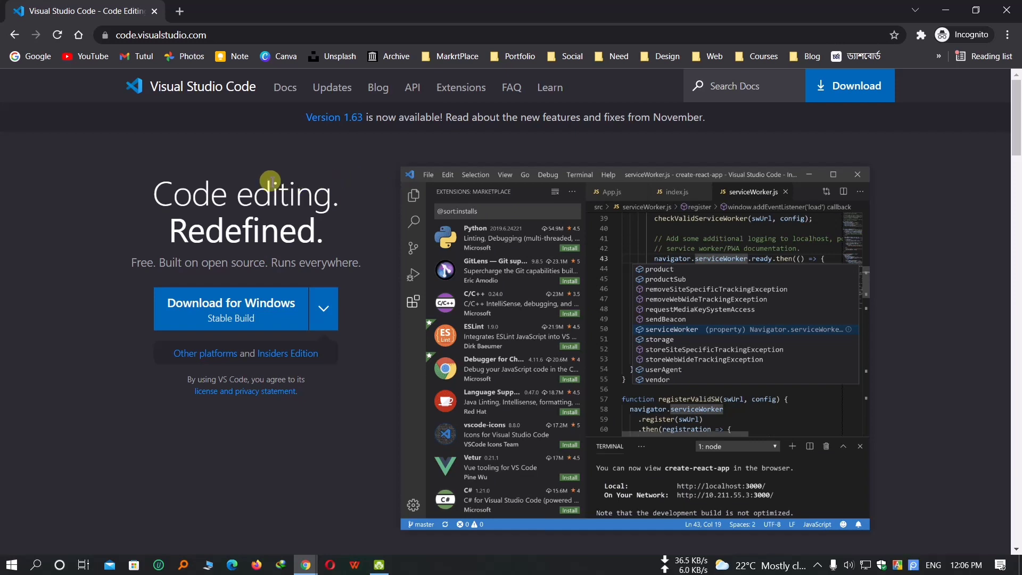
Step: Download the stable Windows build of Visual Studio Code and run the VSCodeUserSetup-x64-1.63.2.exe installer
click(200, 301)
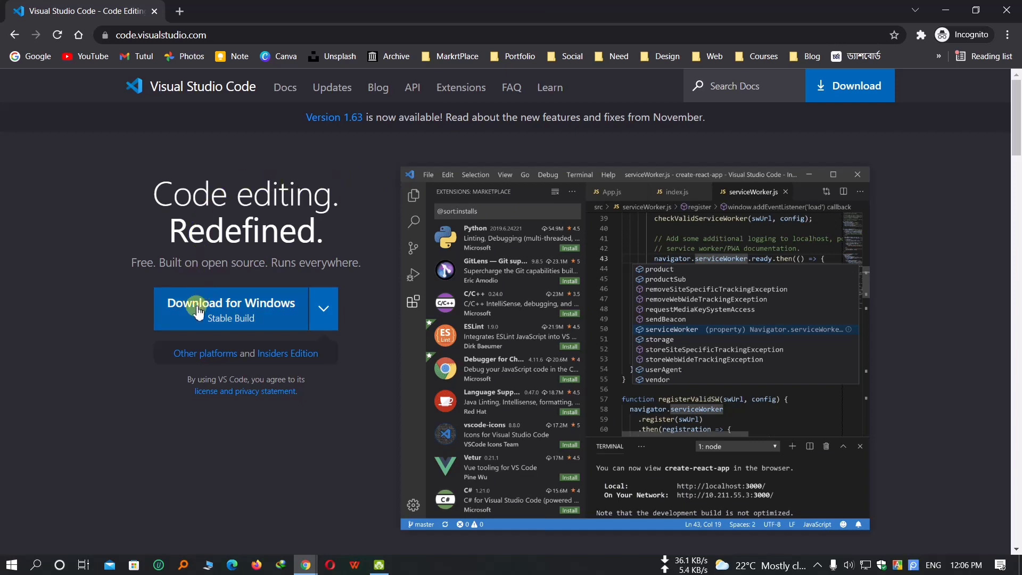
click(246, 310)
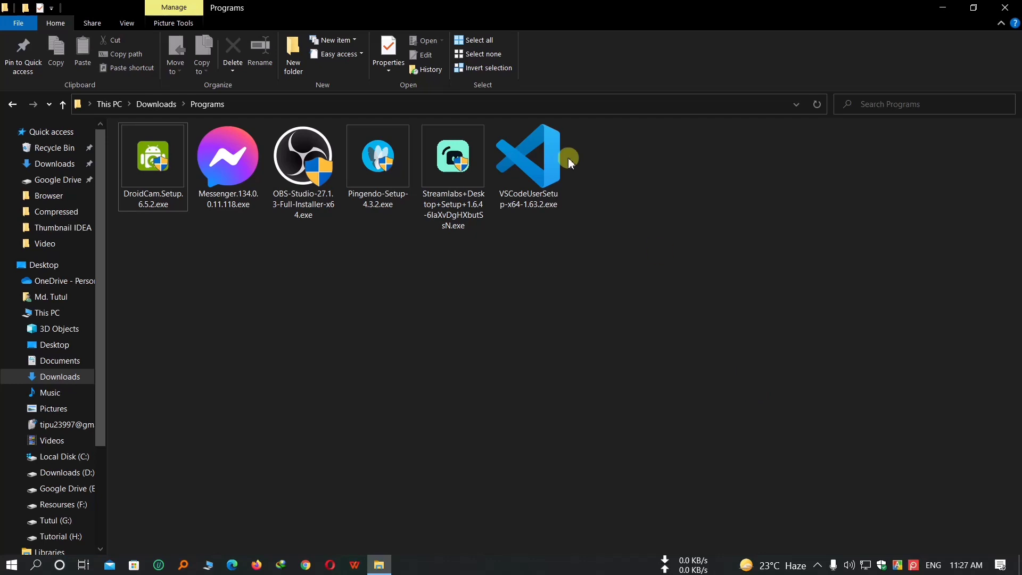
click(538, 148)
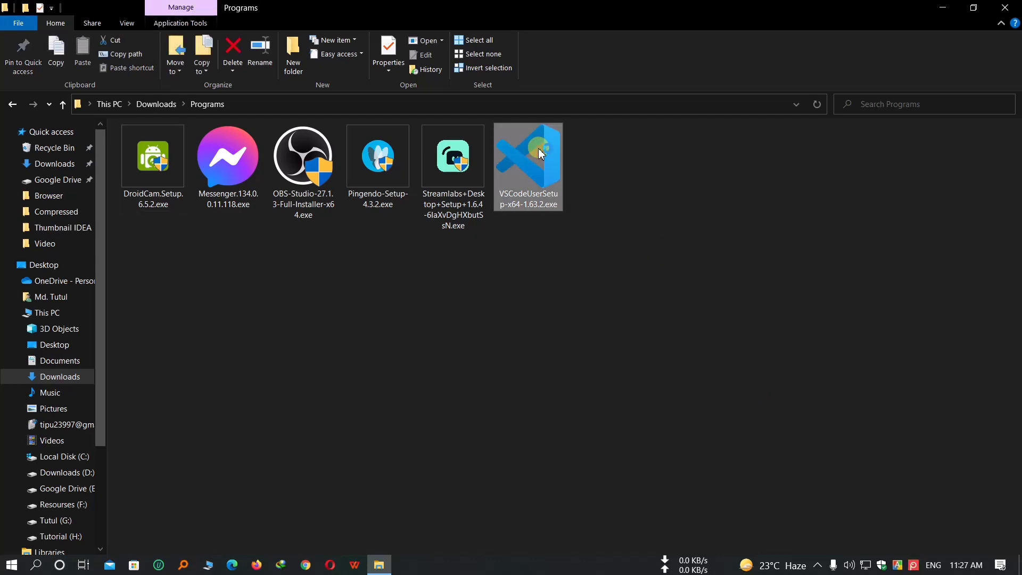
double_click(538, 148)
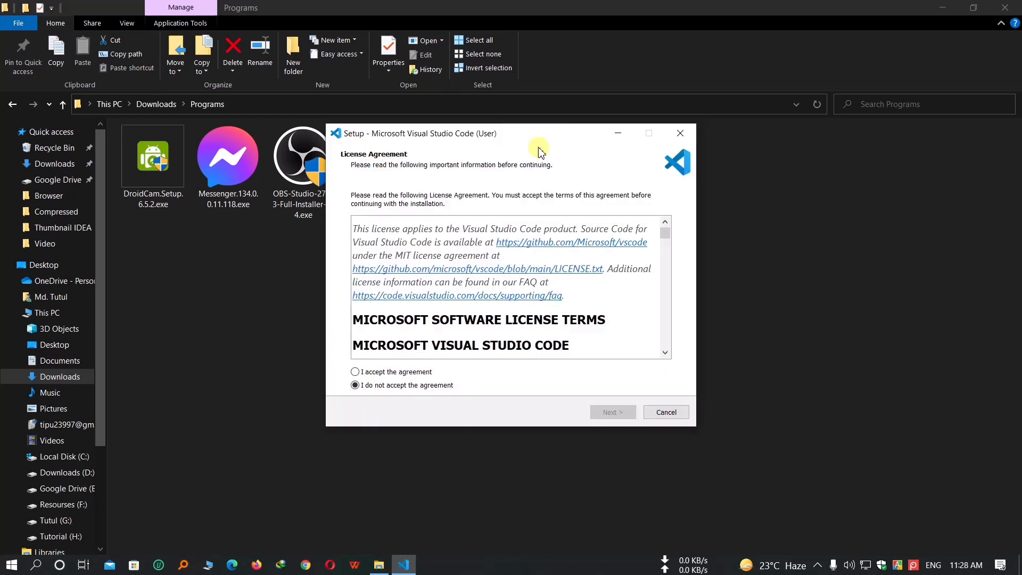
Step: Accept the license agreement and keep the default destination location and Start Menu folder
click(404, 374)
click(613, 413)
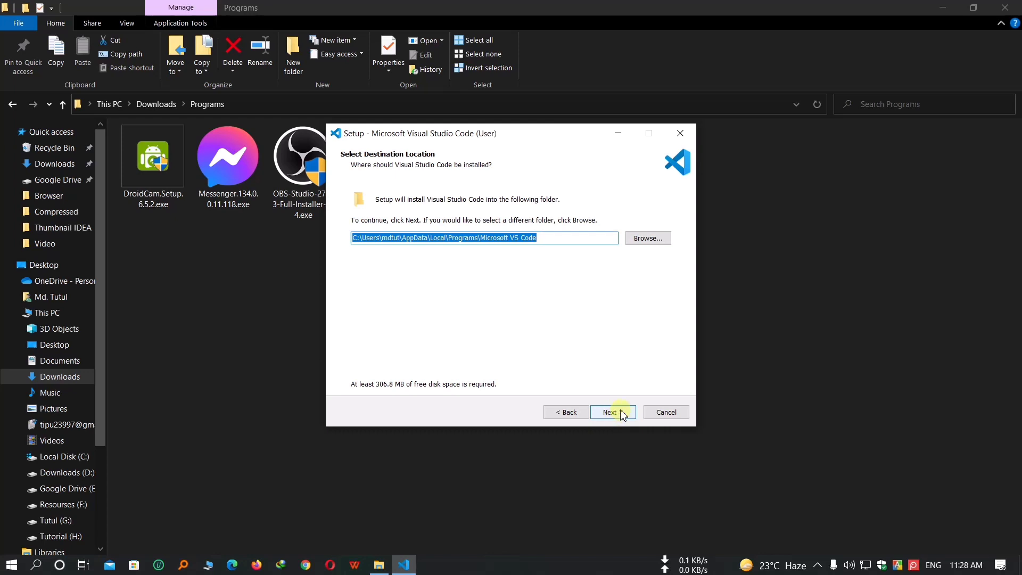
click(628, 413)
click(628, 412)
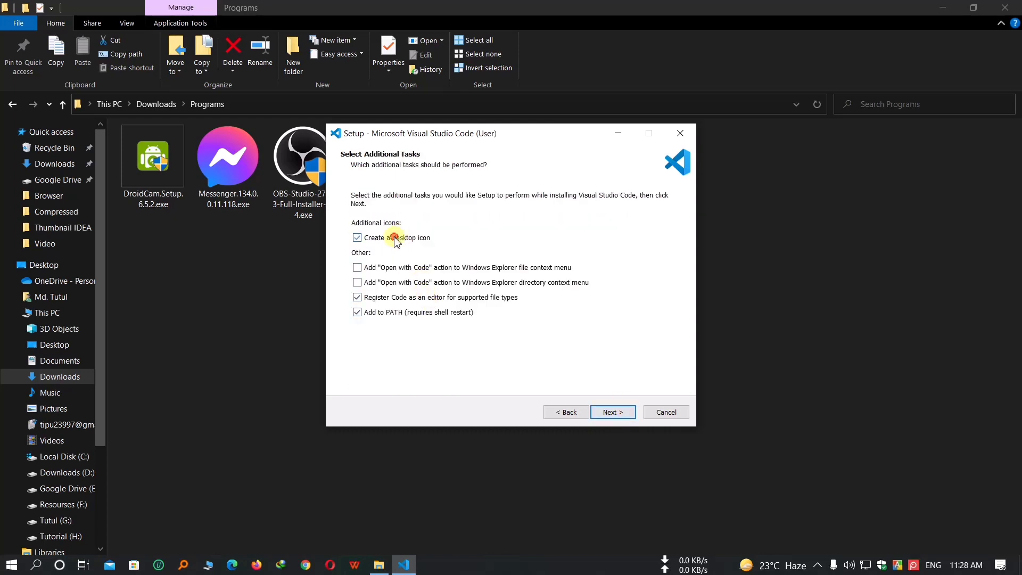
Step: Install with a desktop icon and both "Open with Code" context menu actions, and finish setup by launching Visual Studio Code
click(372, 269)
click(358, 283)
click(617, 413)
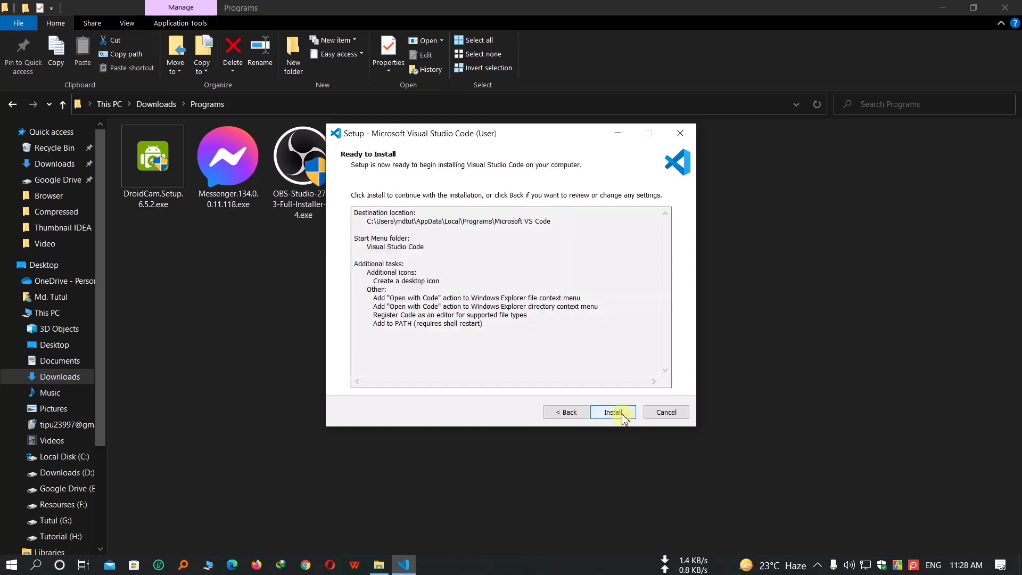
click(622, 415)
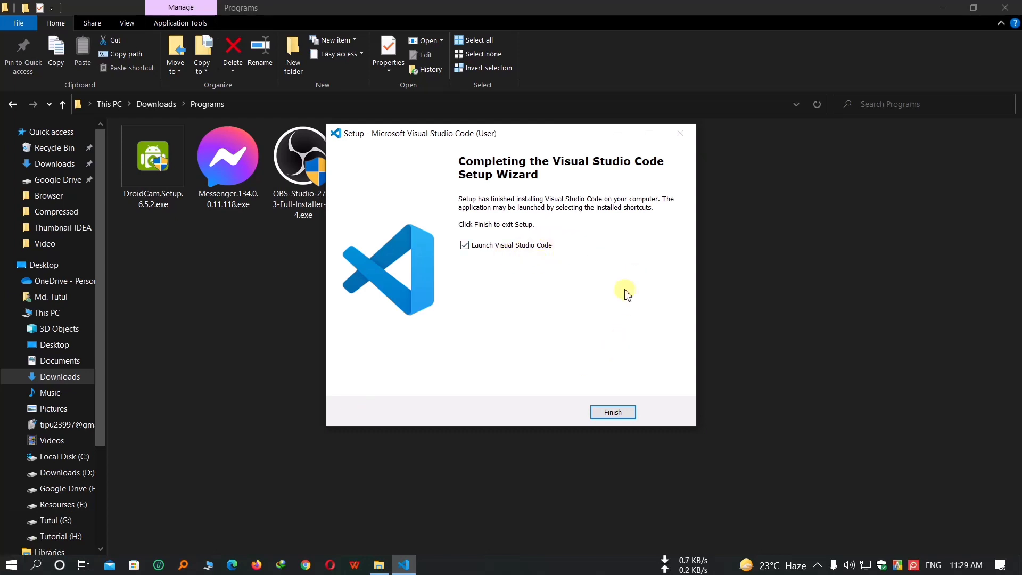
click(613, 412)
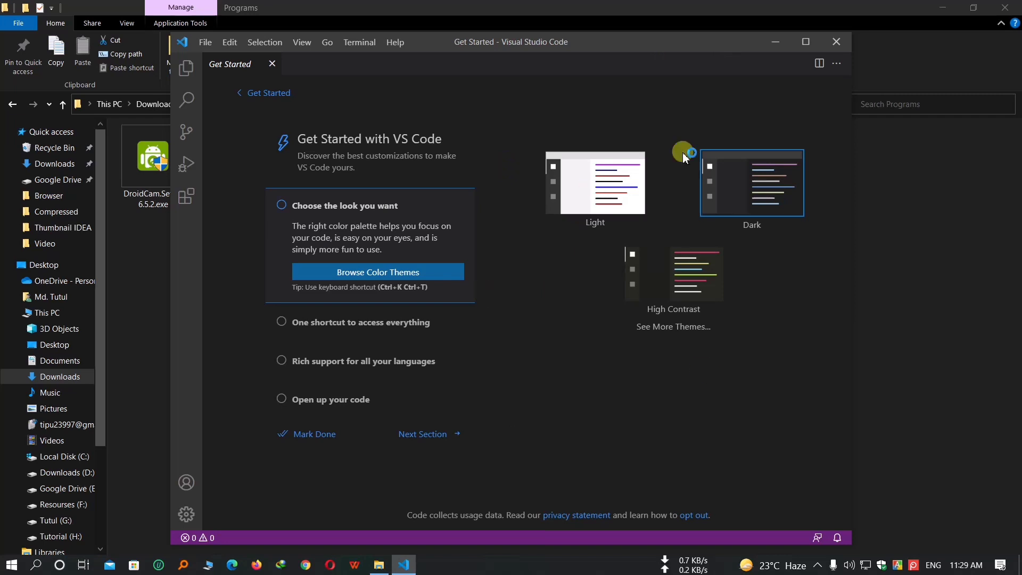
Step: Maximize the editor window, close the walkthrough tab and reopen the Get Started welcome page
click(806, 48)
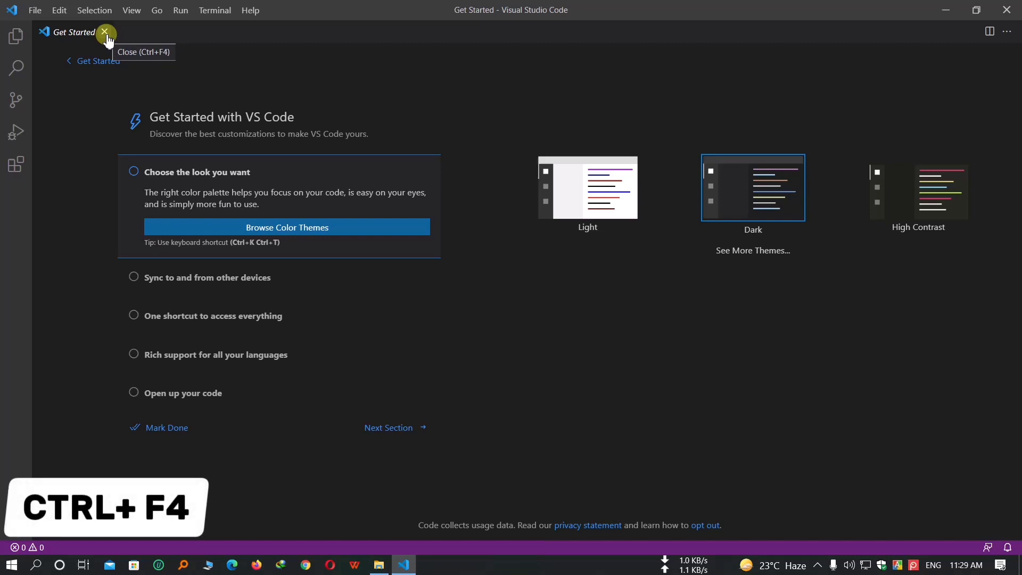
key(ctrl+F4)
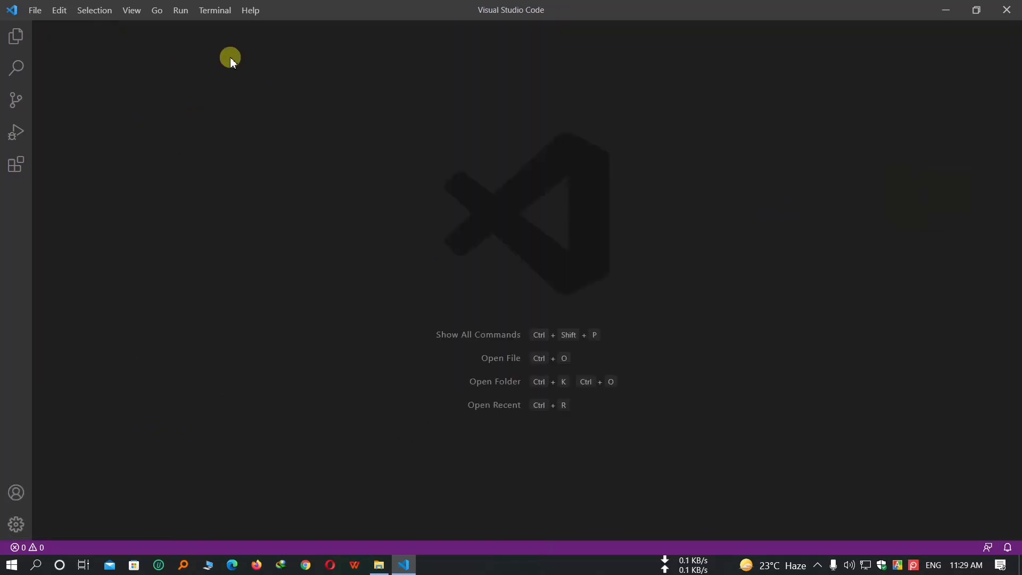
click(252, 11)
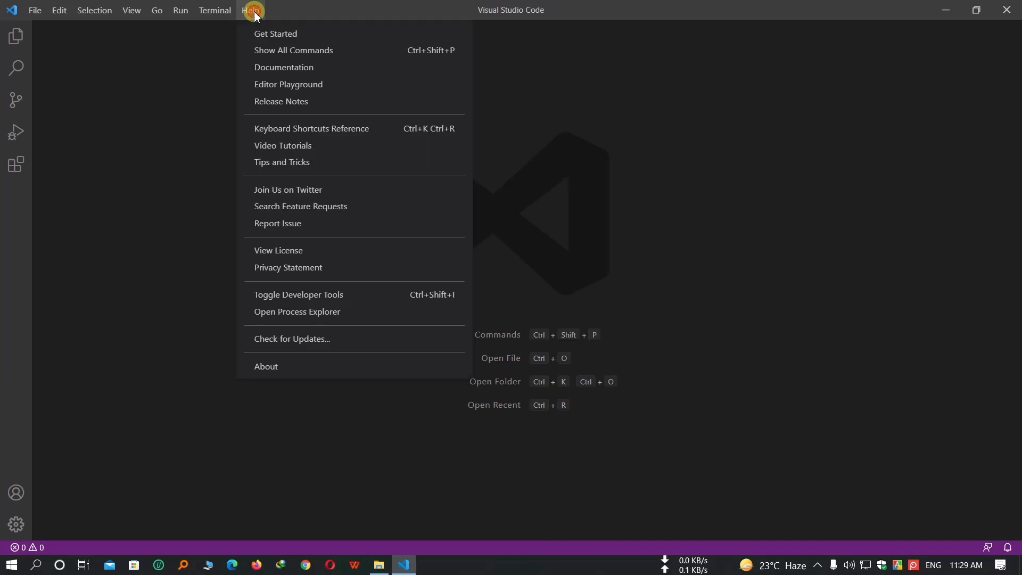
click(327, 34)
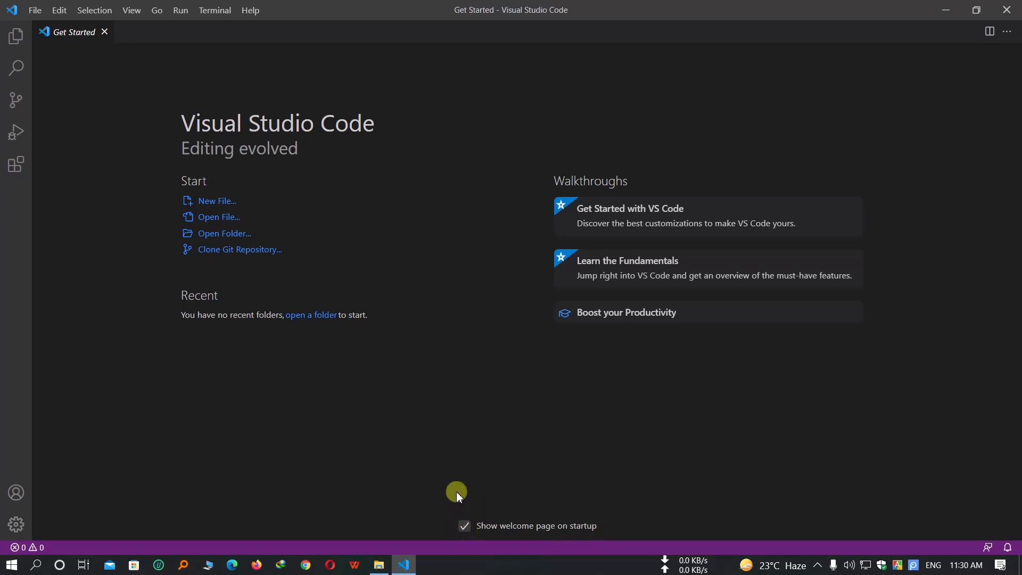
Step: Close Visual Studio Code and relaunch it through a system search for "vs"
click(1017, 6)
key(alt+space)
text(v)
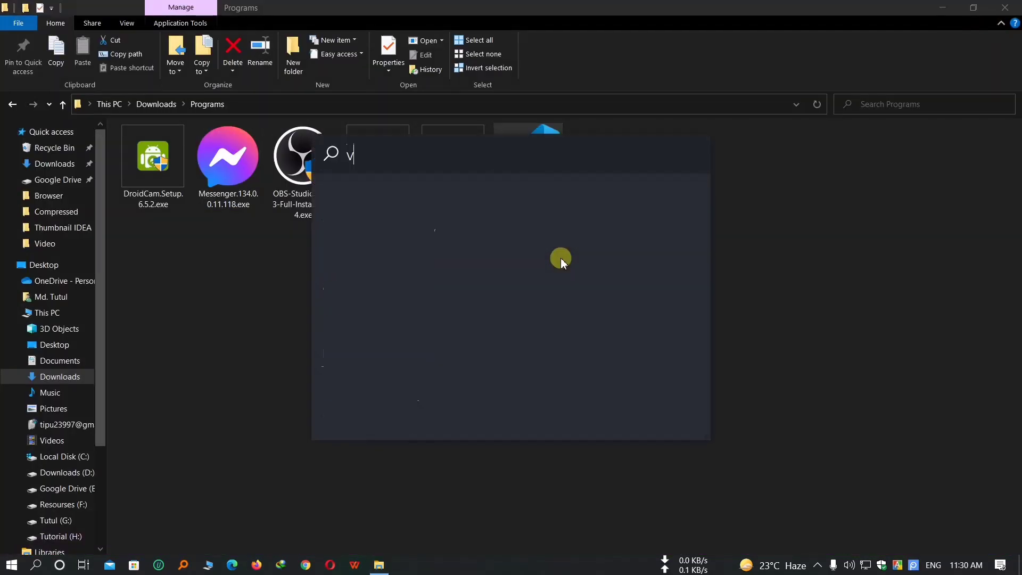
text(s)
key(Return)
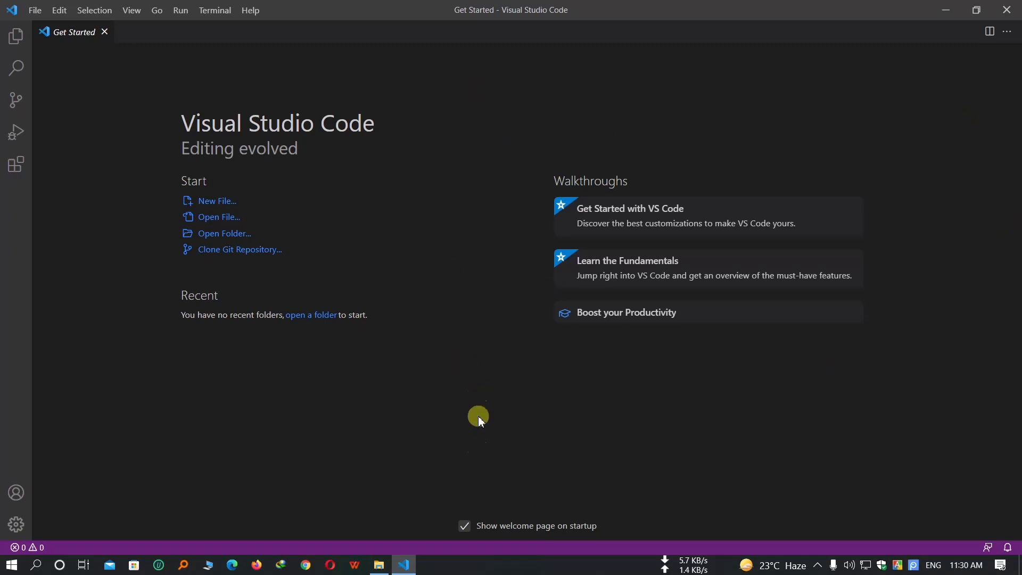
Step: Disable showing the welcome page on startup, and restart Visual Studio Code with its tab closed
click(466, 528)
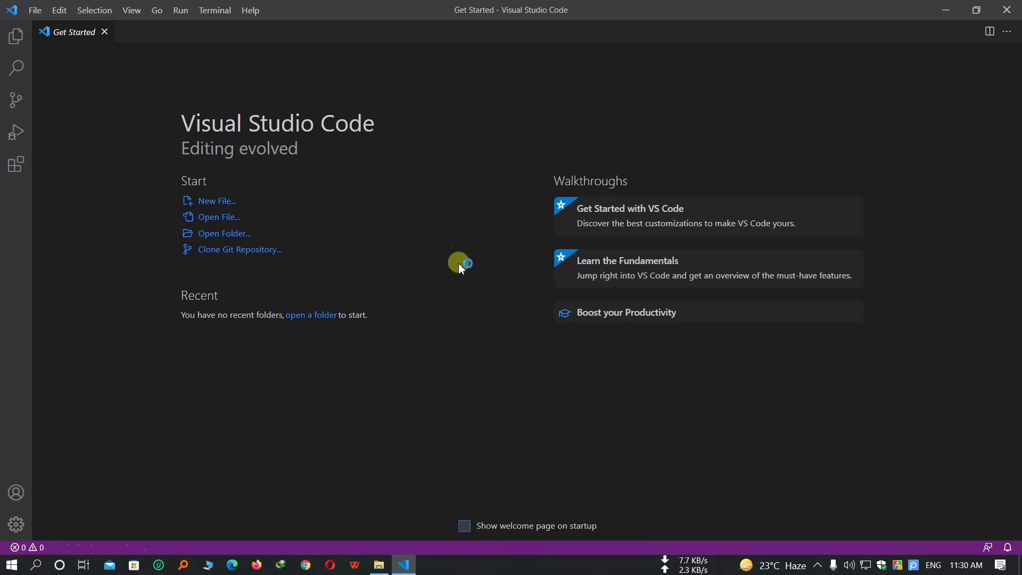
click(105, 33)
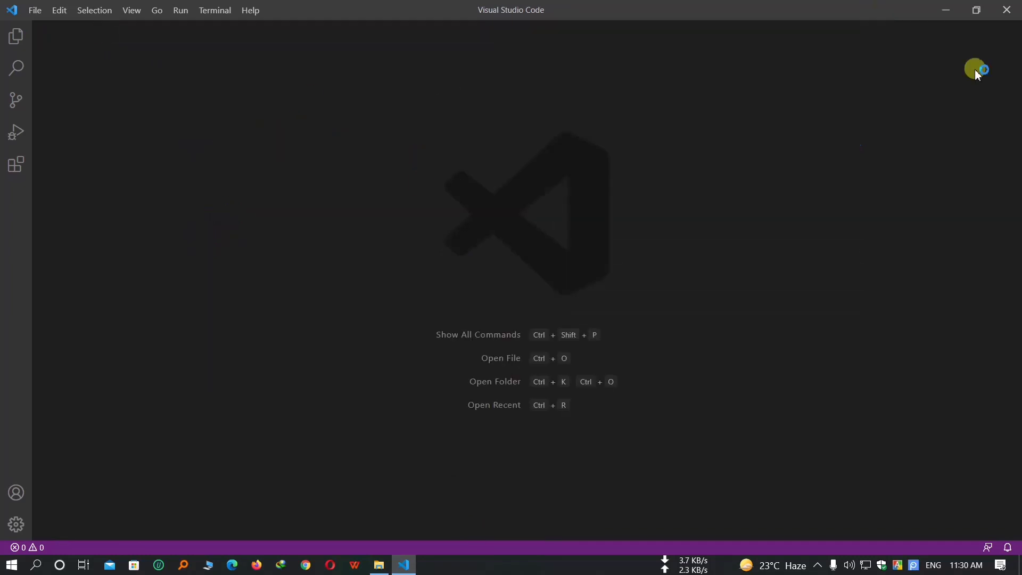
click(1006, 9)
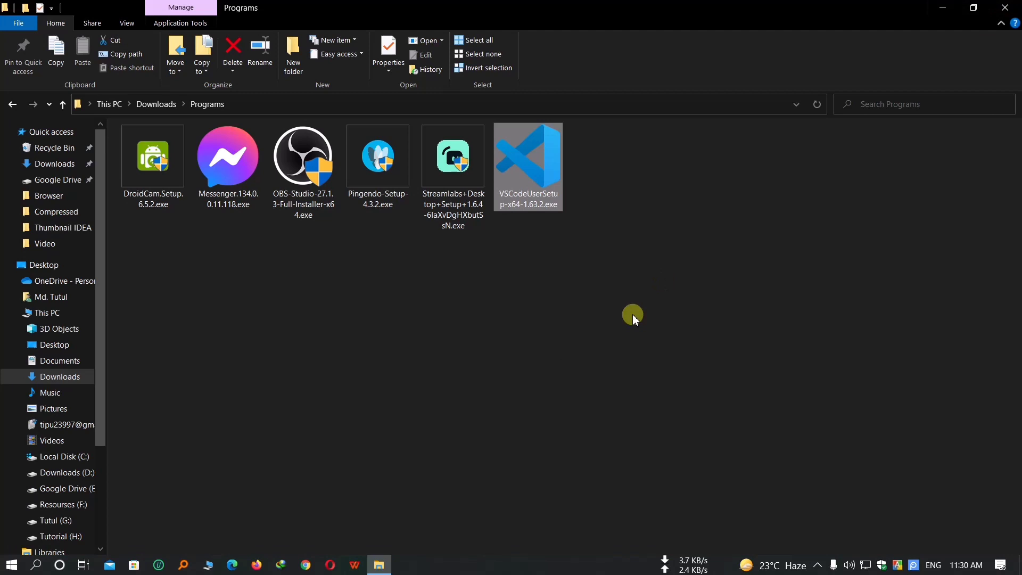
key(alt+space)
text(vs)
key(Return)
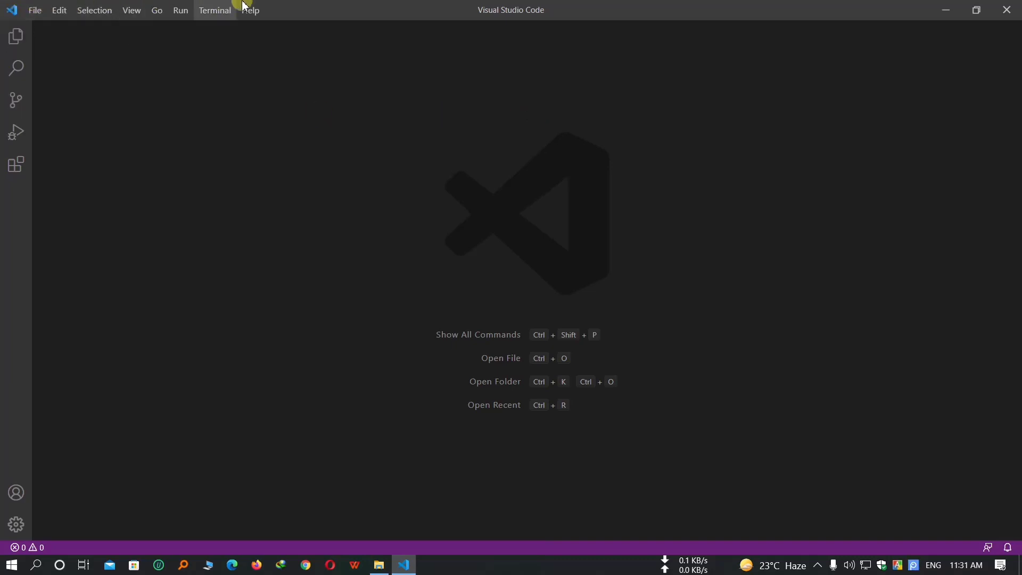
click(33, 7)
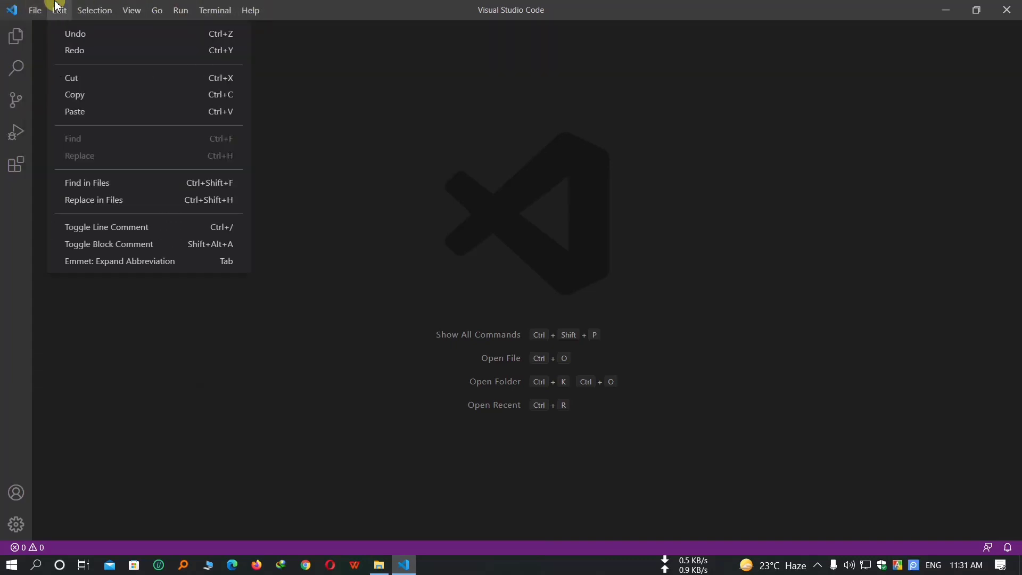
mouse_move(111, 6)
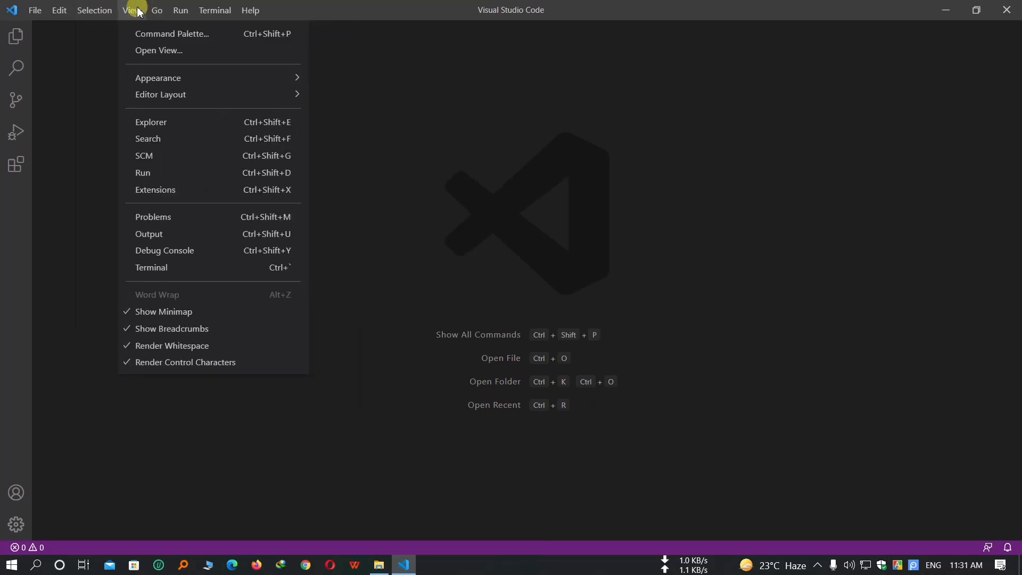
mouse_move(159, 10)
mouse_move(250, 10)
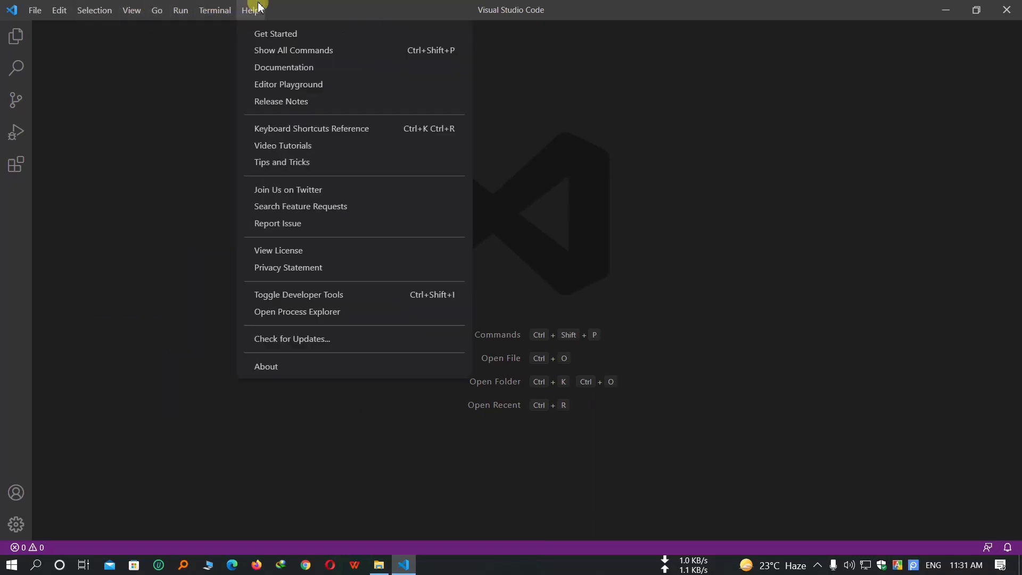
click(643, 134)
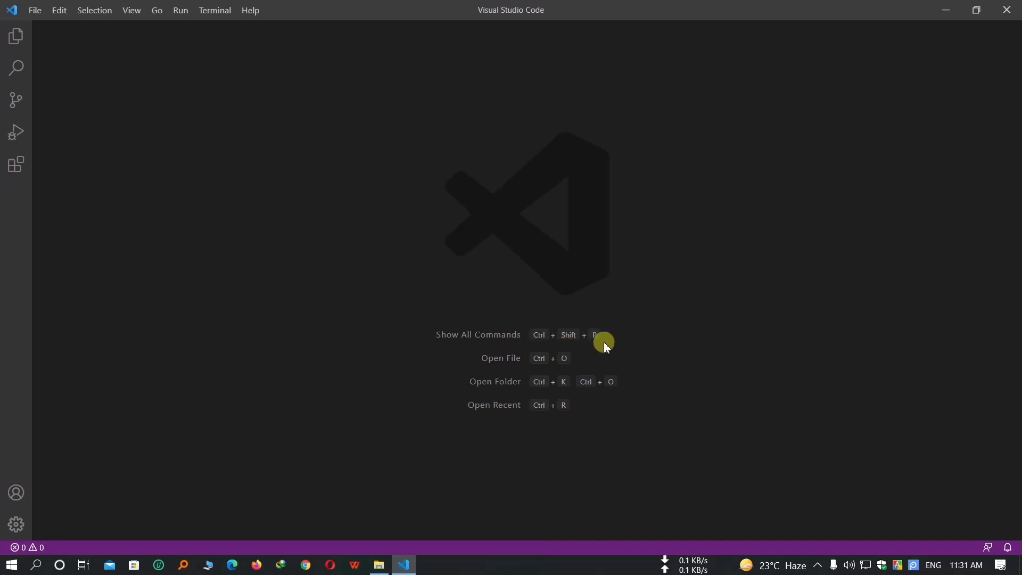
Step: Browse the list of all commands in the Command Palette and close it
key(ctrl+shift+p)
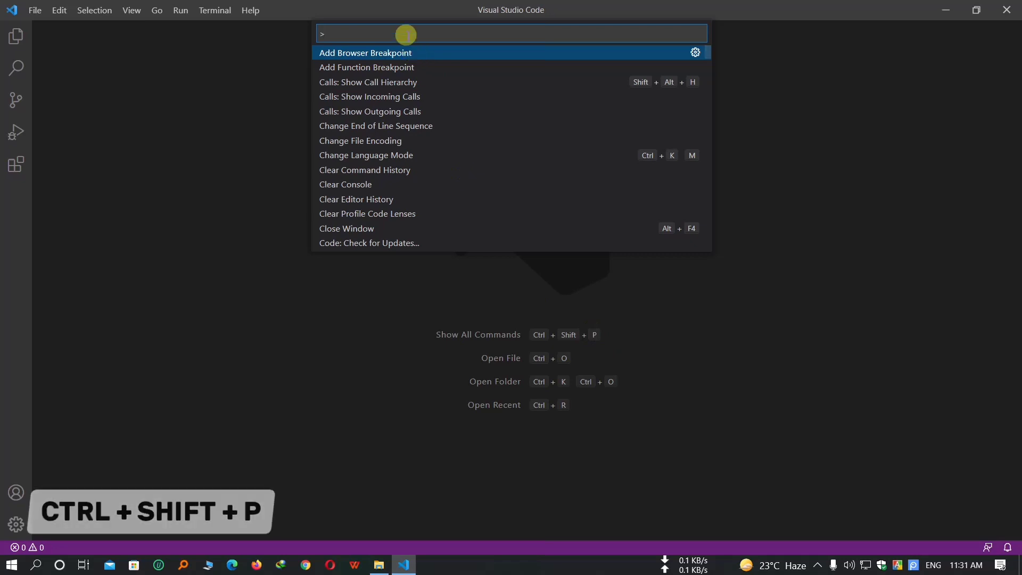
scroll(385, 186, down, 1)
scroll(386, 186, down, 9)
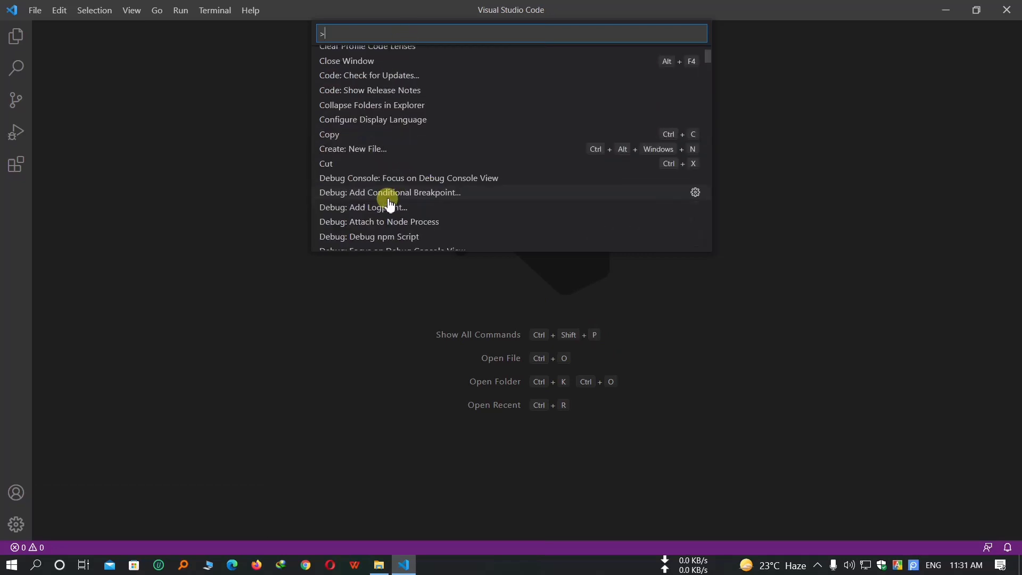
scroll(491, 211, up, 10)
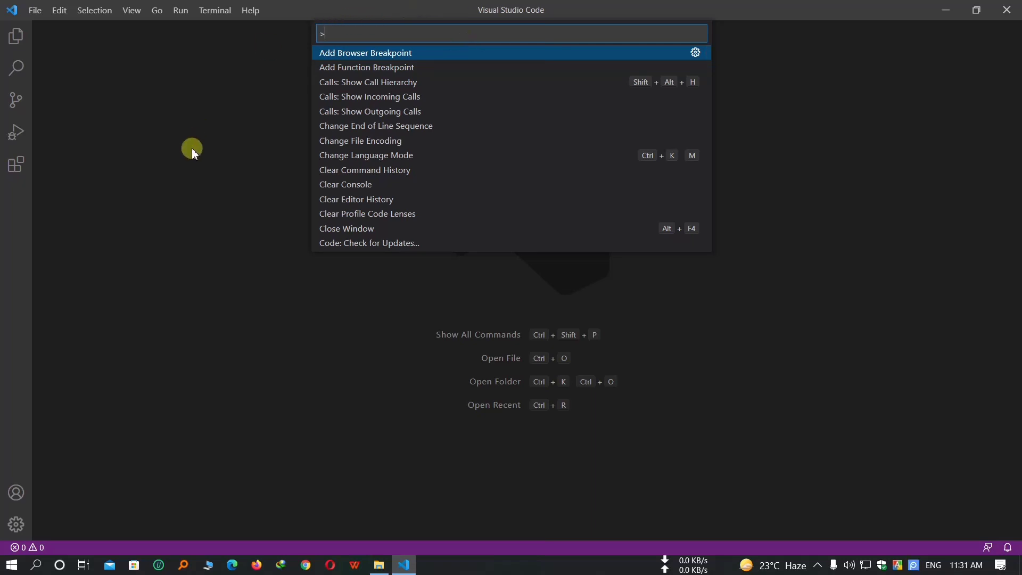
click(193, 150)
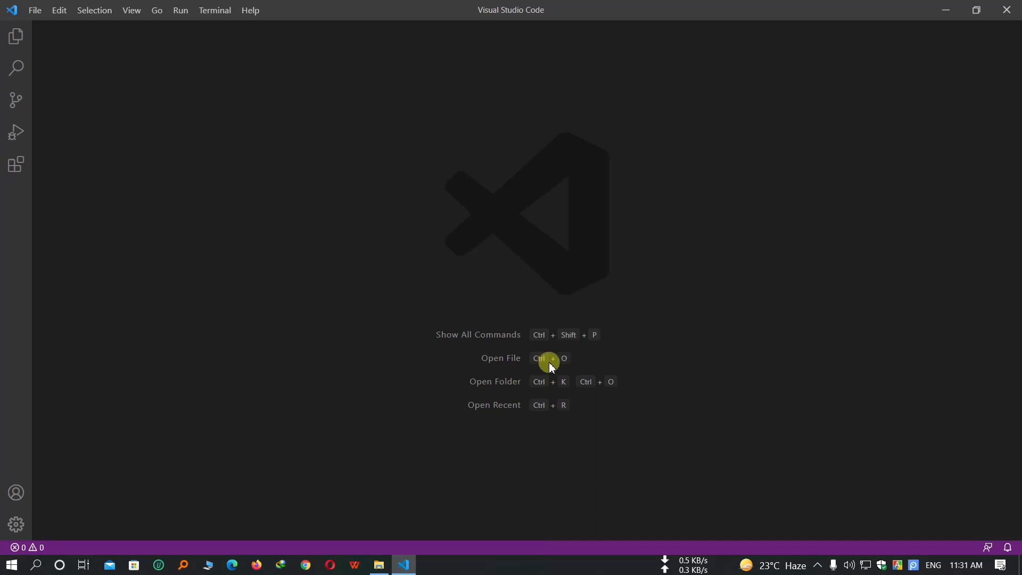
Step: Bring up the Open File dialog and the recent items list, dismissing both without choosing anything
key(ctrl+o)
key(ctrl+r)
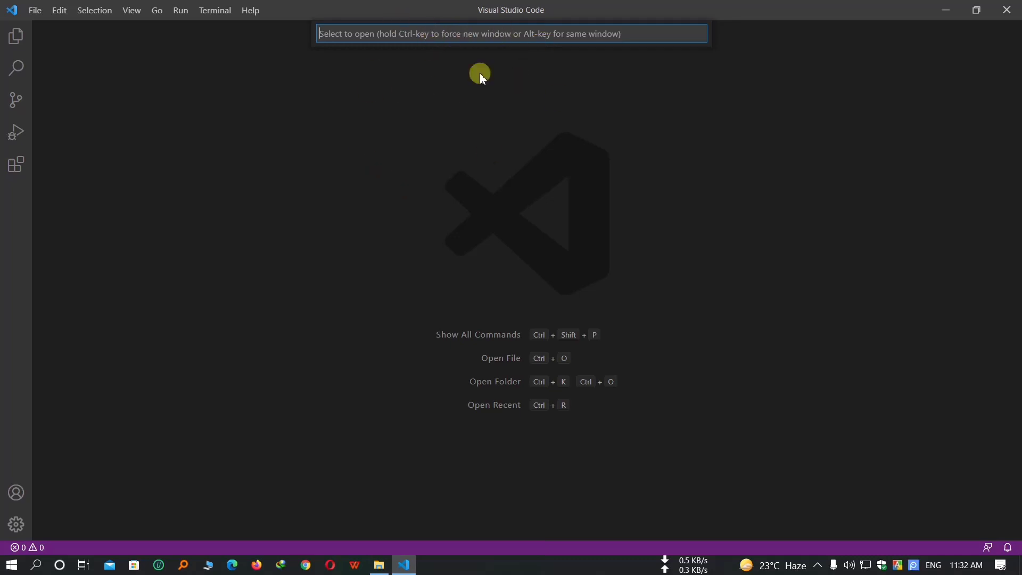
click(432, 180)
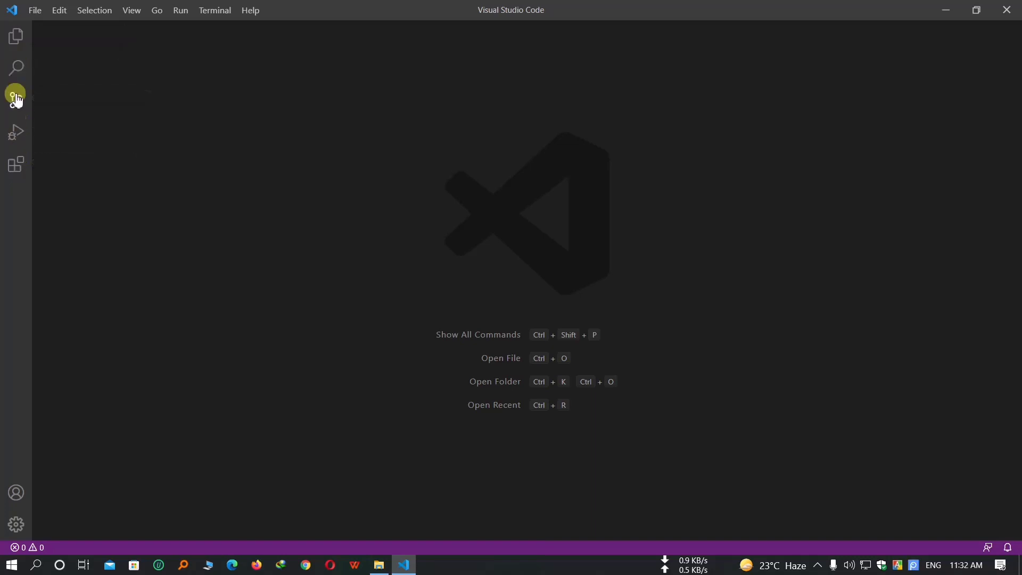
Step: Examine the Explorer, Search, Source Control, and Run and Debug views one after another
click(14, 35)
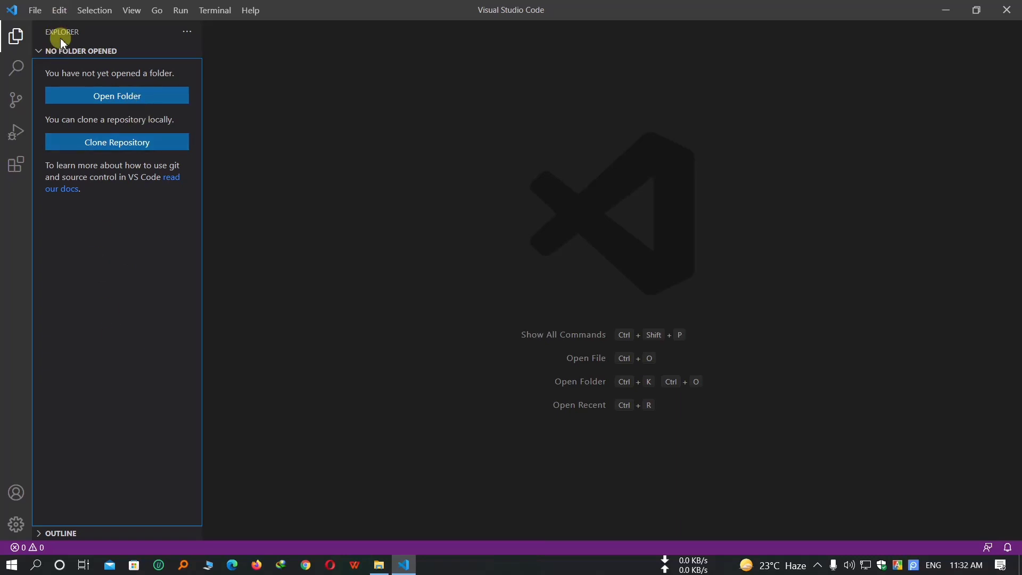
click(17, 36)
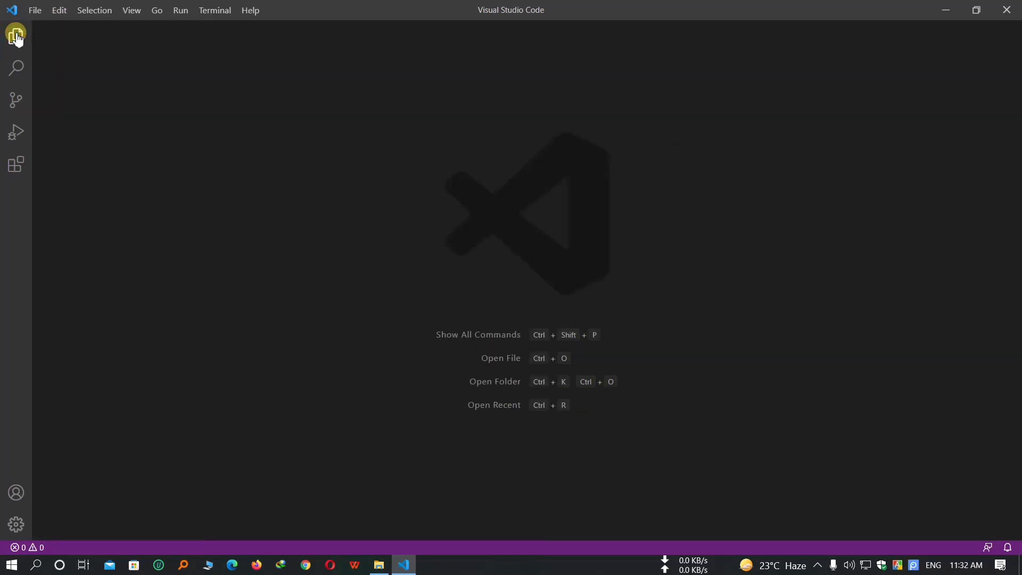
click(18, 38)
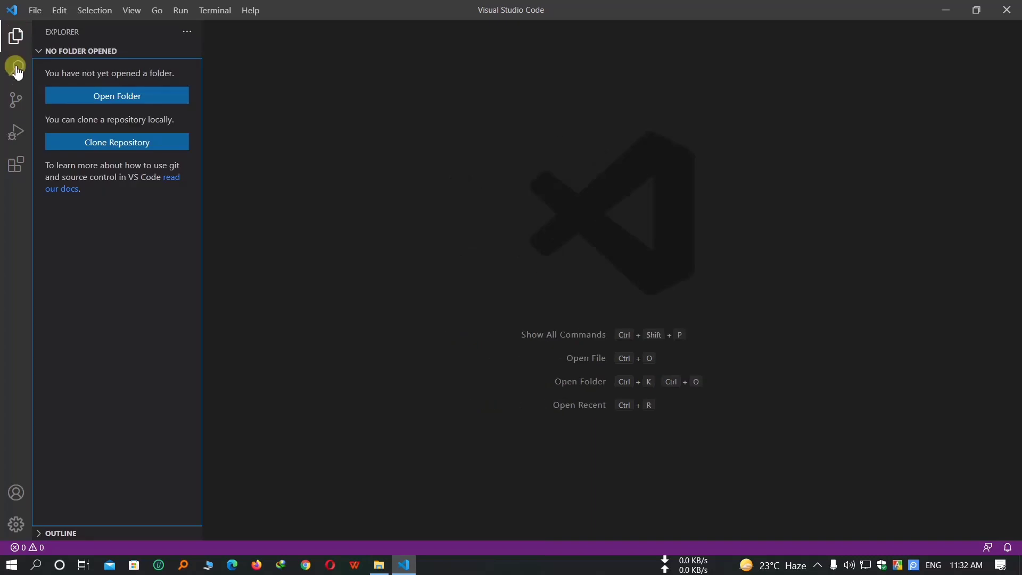
click(16, 70)
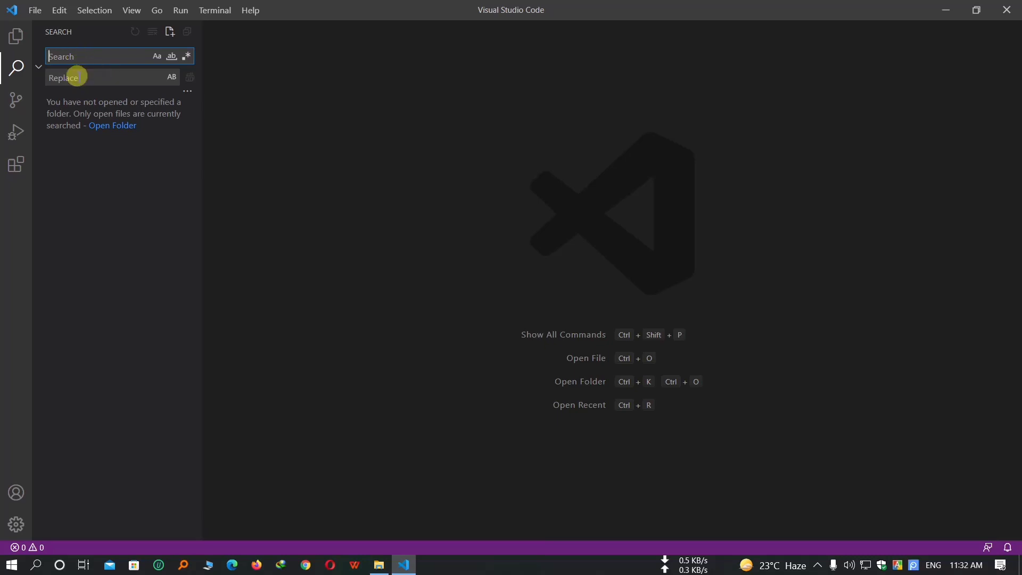
click(18, 104)
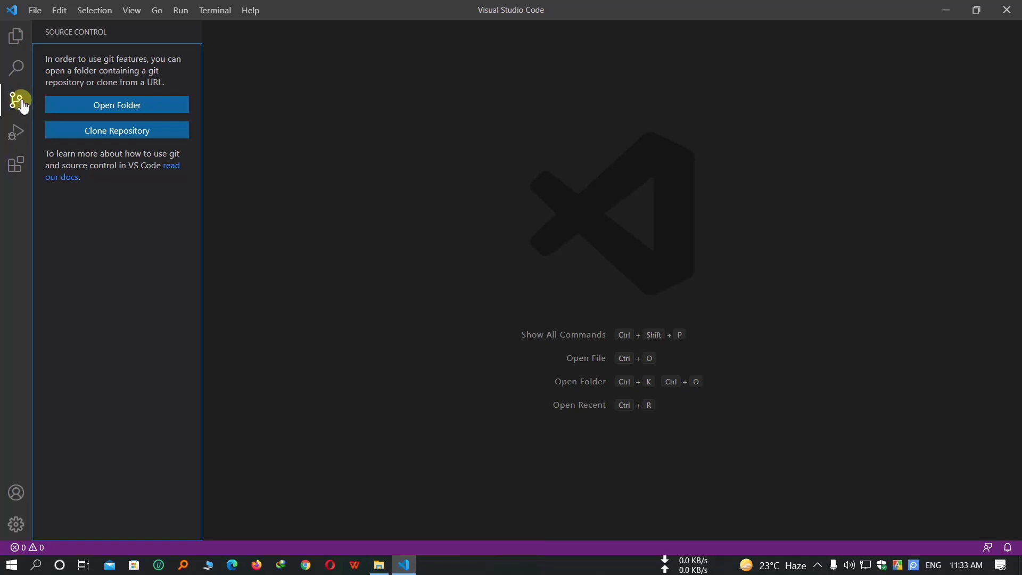
click(22, 137)
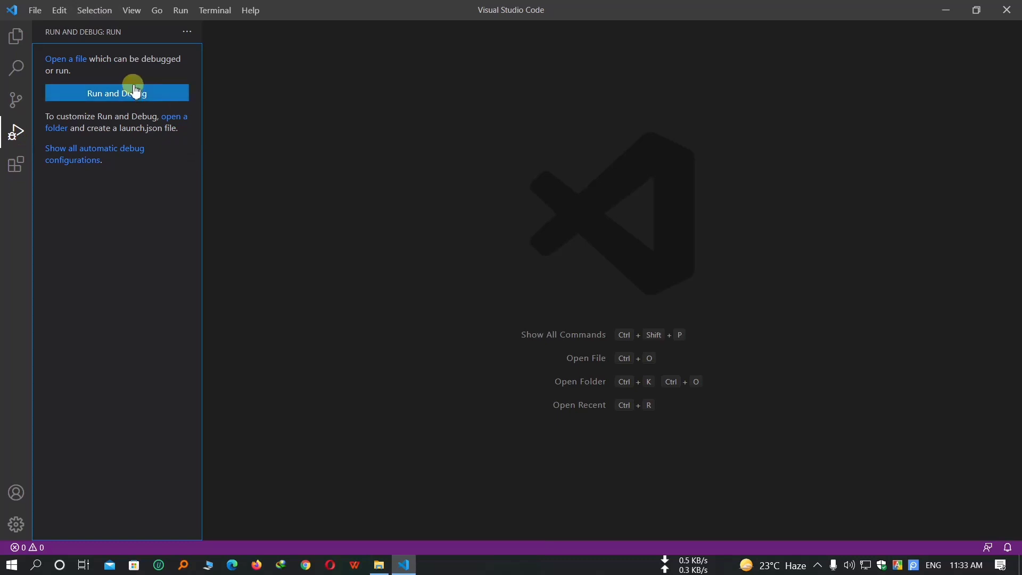
Step: Show the Extensions view and look through the popular extensions offered in the marketplace
click(19, 170)
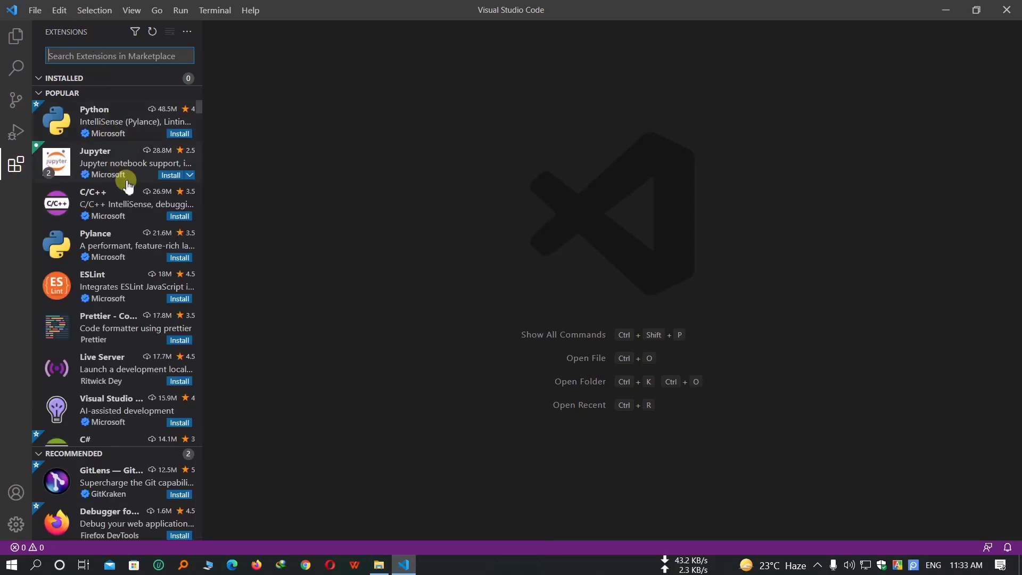
mouse_move(130, 151)
scroll(109, 167, down, 4)
scroll(112, 170, up, 5)
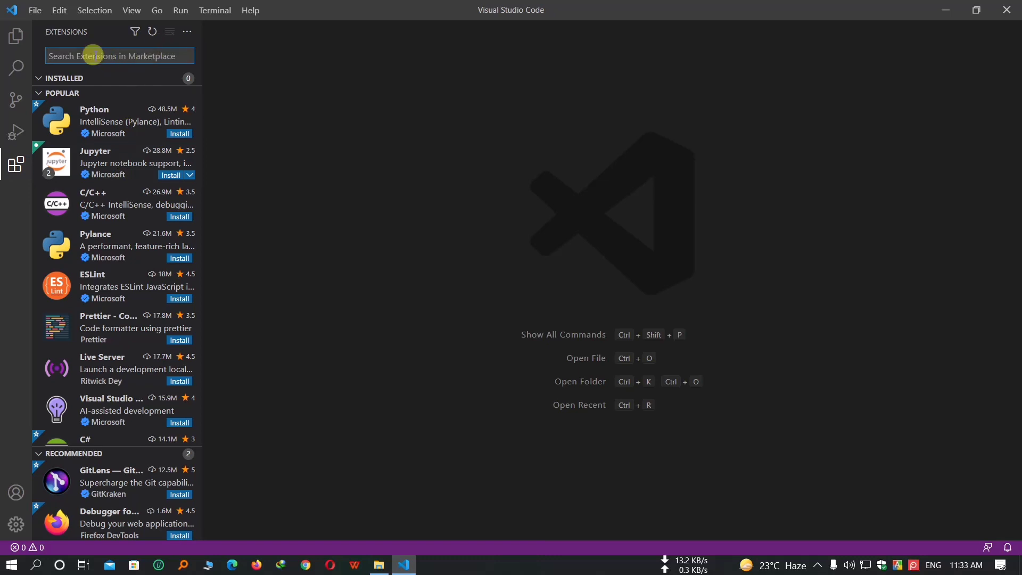
Step: View the account and management options, run a check for updates, and dismiss its dialog
click(15, 492)
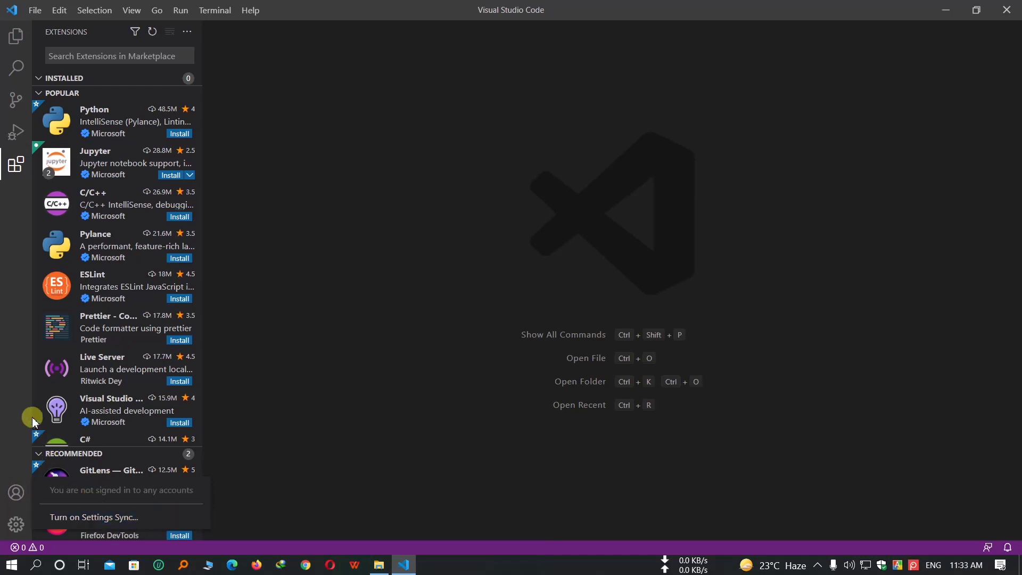
click(16, 525)
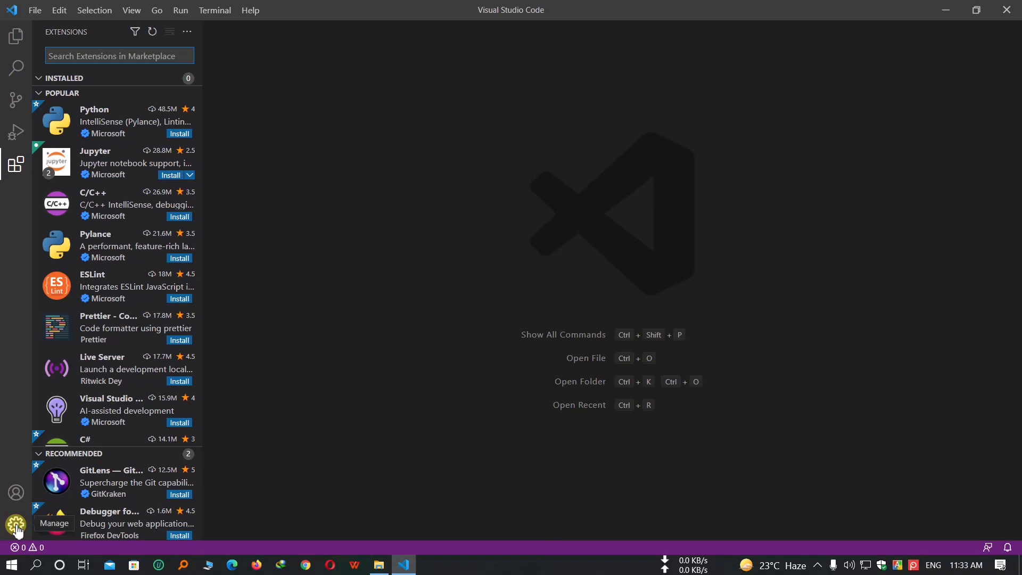
click(17, 527)
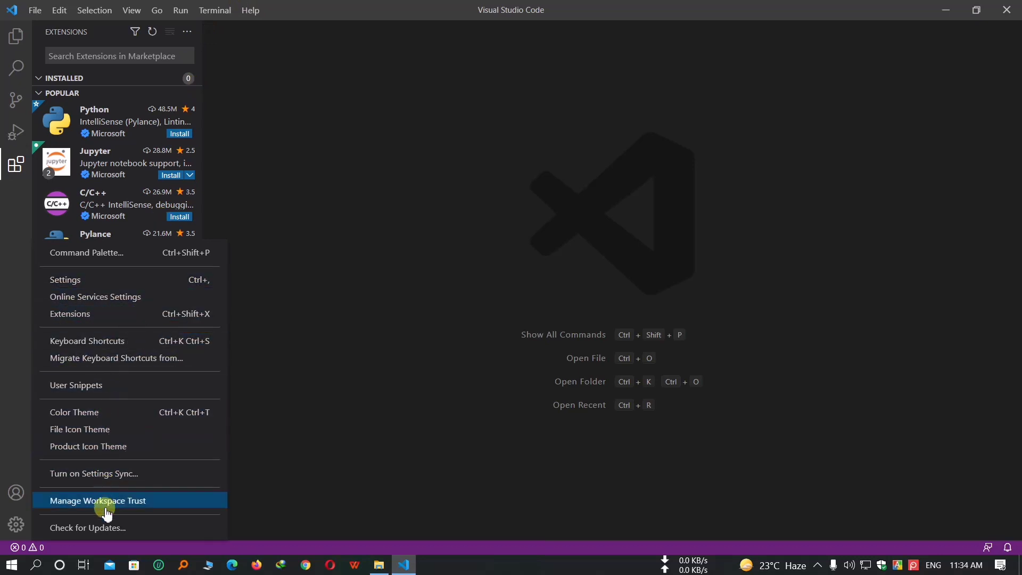
click(162, 531)
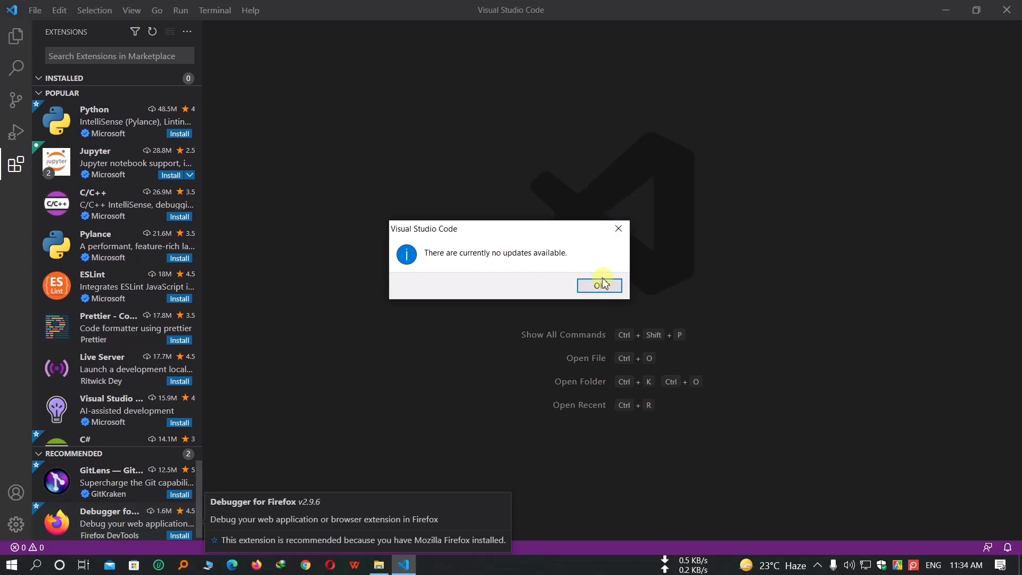
click(619, 228)
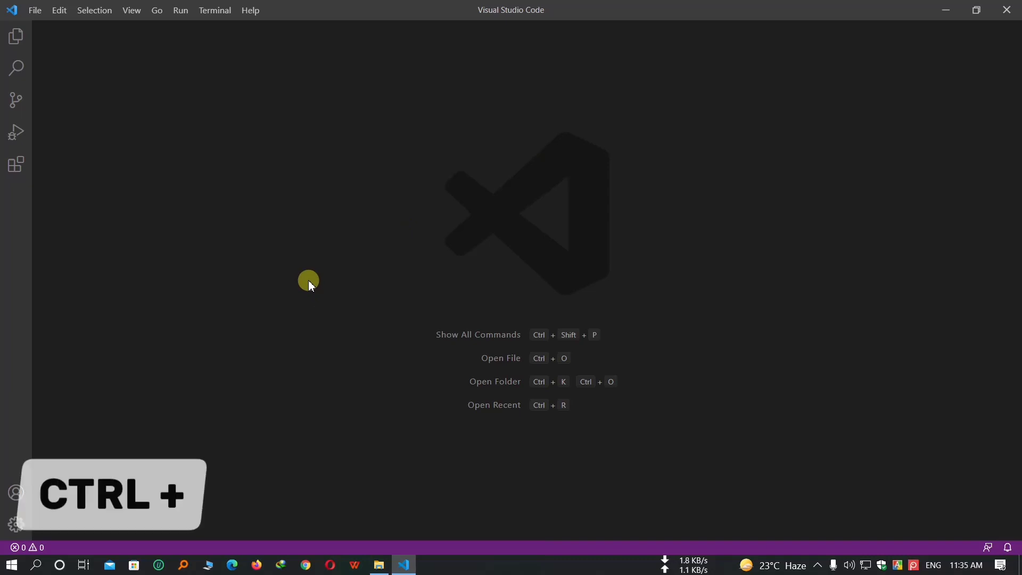
Step: Zoom the whole interface in by several levels to enlarge its text and icons
key(ctrl+plus)
key(ctrl+plus)
key(ctrl+plus)
key(ctrl+plus)
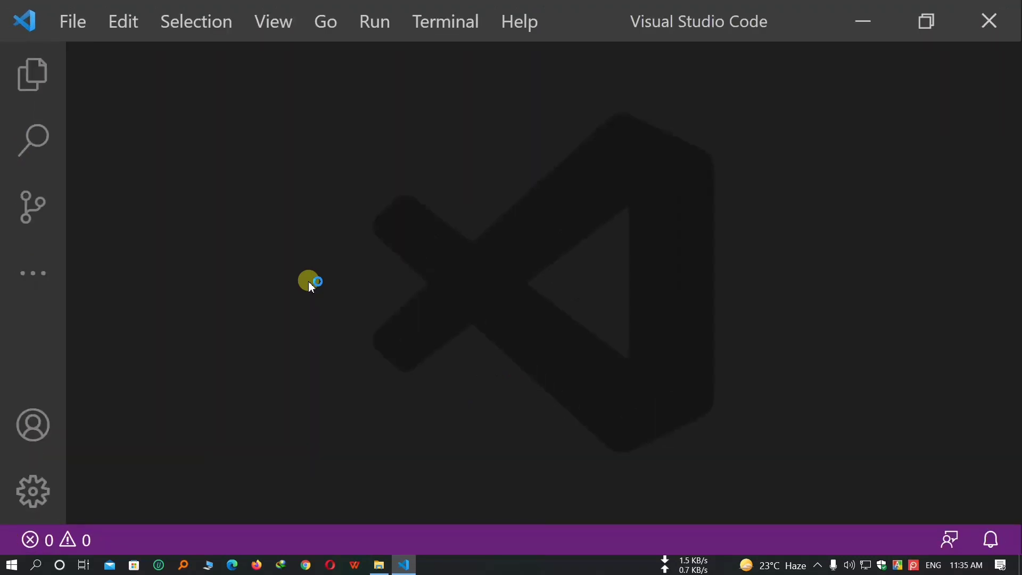
key(ctrl+plus)
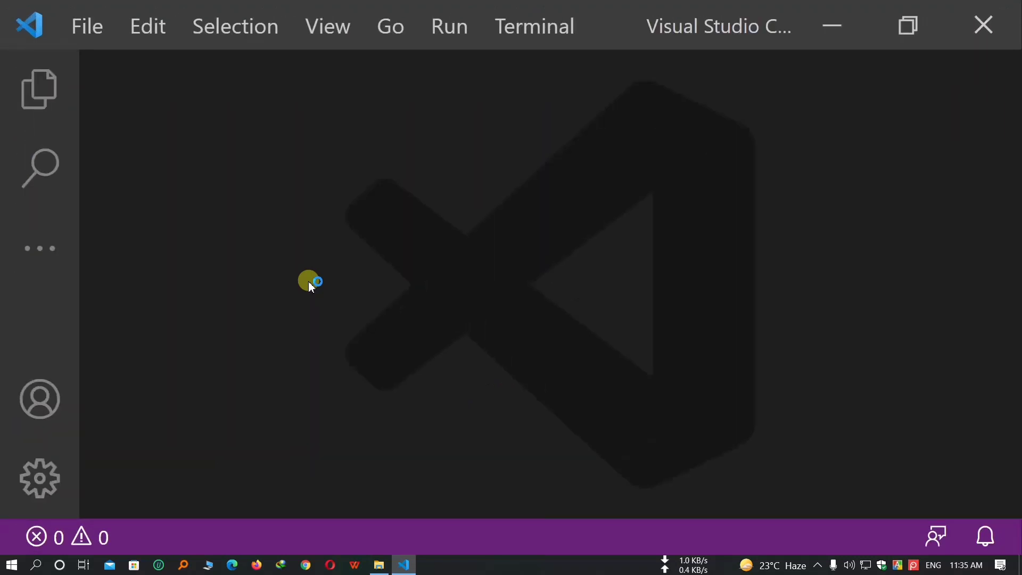
Step: Zoom the interface out step by step until it is smaller than its original size
key(ctrl+minus)
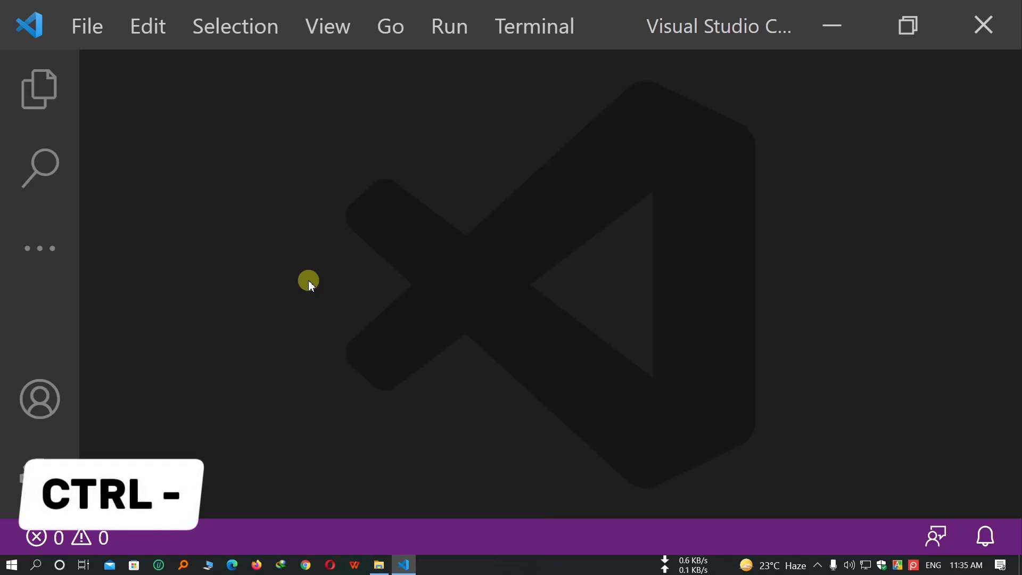
key(ctrl+minus)
key(ctrl+minus)
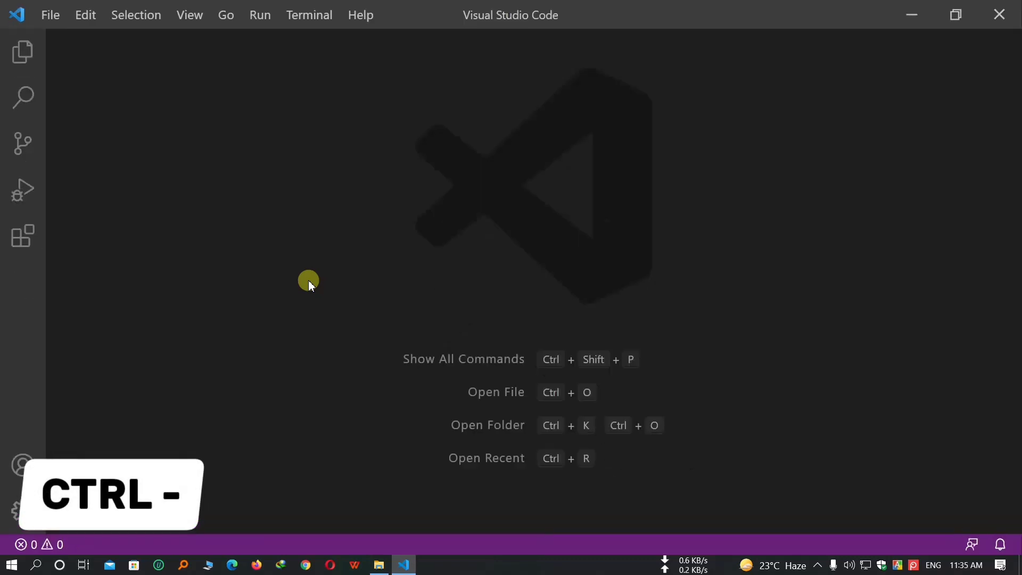
key(ctrl+minus)
key(ctrl+minus)
key(ctrl+minus)
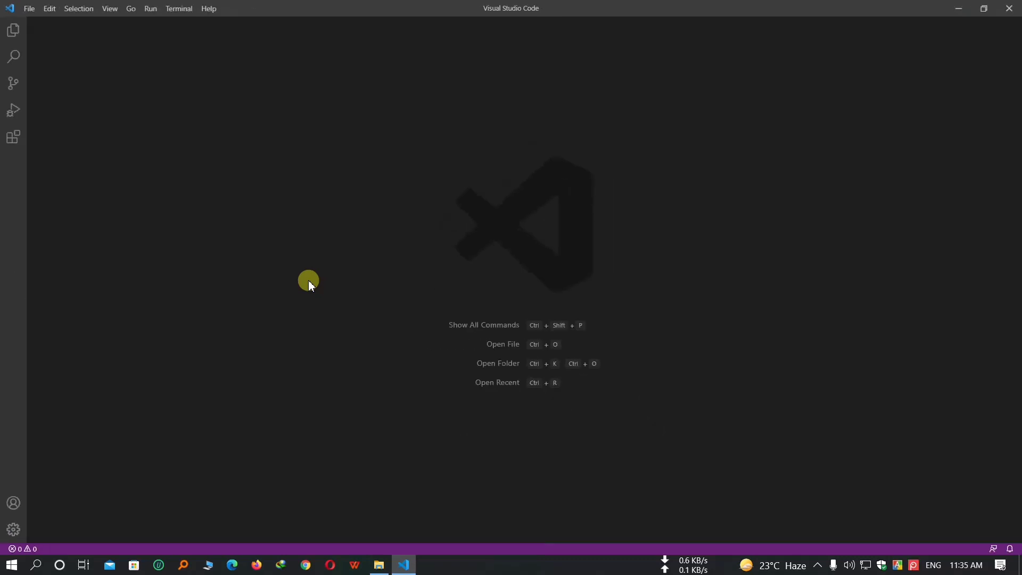
Step: Adjust the interface zoom in both directions, ending at the original size
key(ctrl+equal)
key(ctrl+equal)
key(ctrl+equal)
key(ctrl+minus)
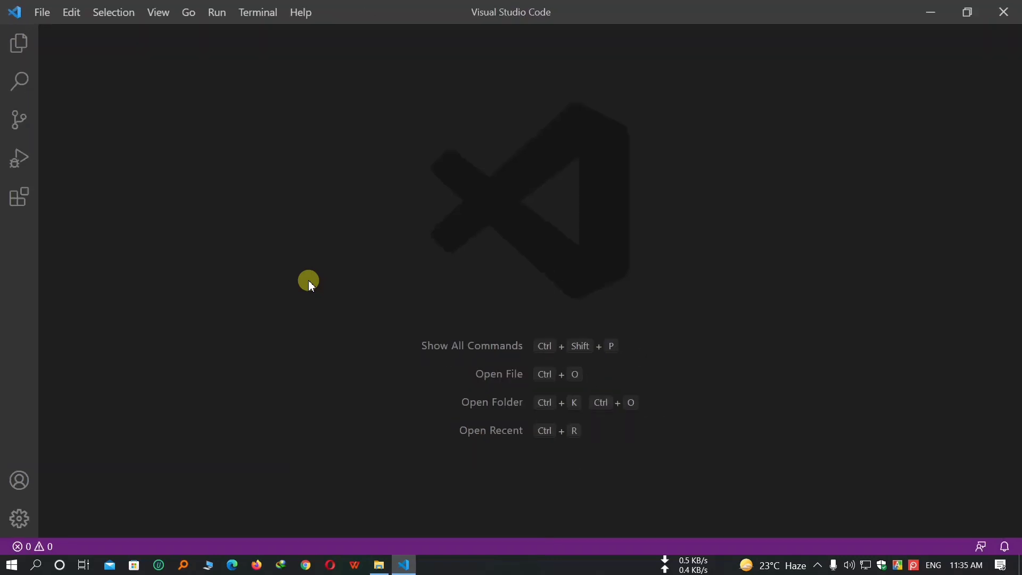
key(ctrl+minus)
key(ctrl+equal)
key(ctrl+minus)
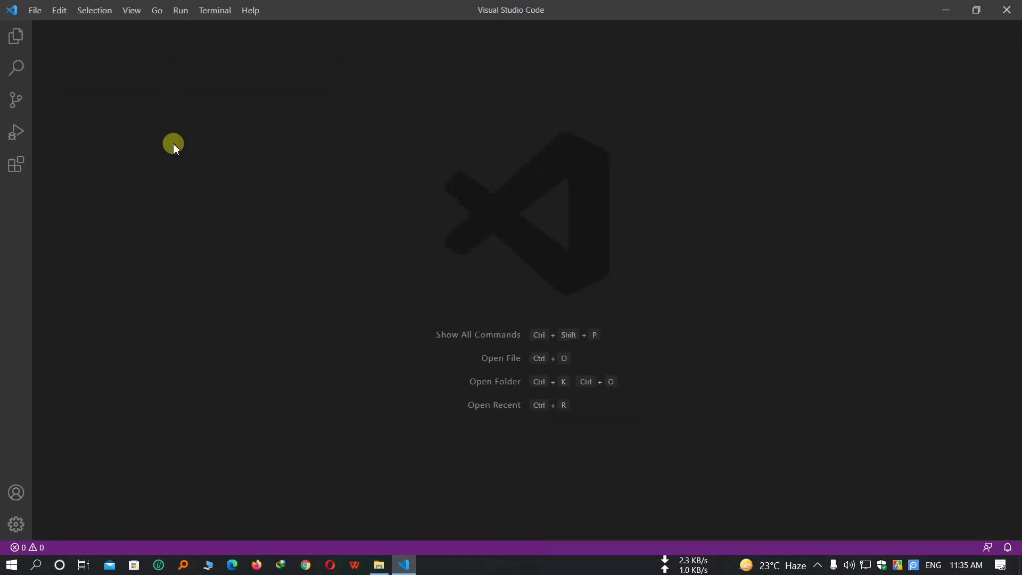
Step: Show the Explorer view and create a new untitled file
click(17, 41)
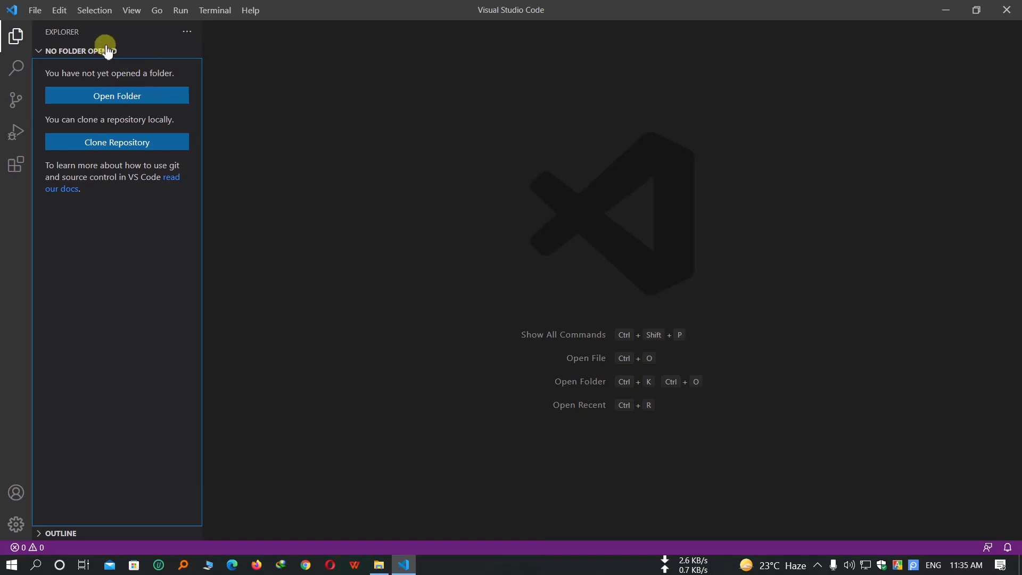
click(34, 10)
click(41, 33)
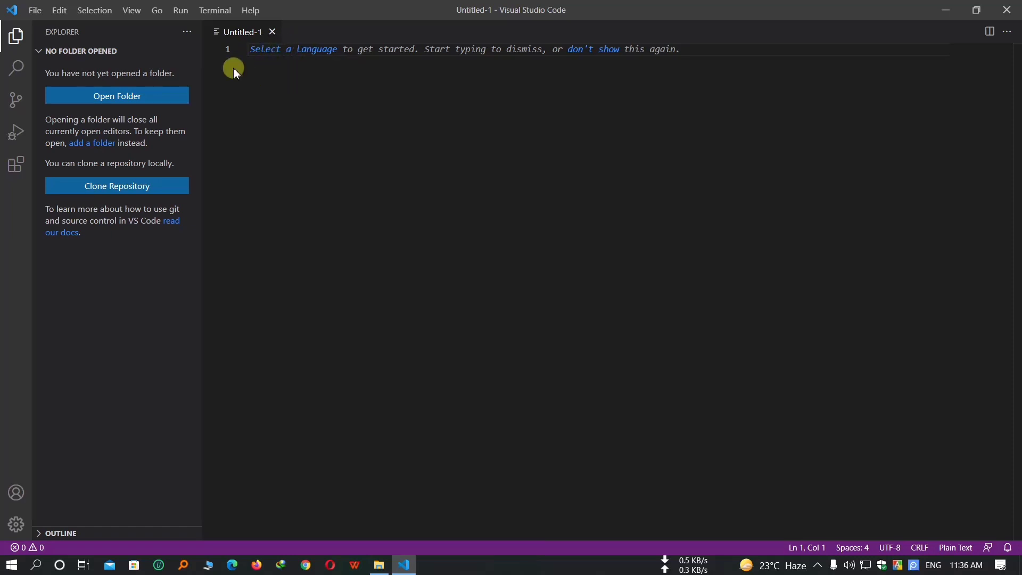
Step: Check the shortcut listed for New File and create a second untitled file with it
click(43, 16)
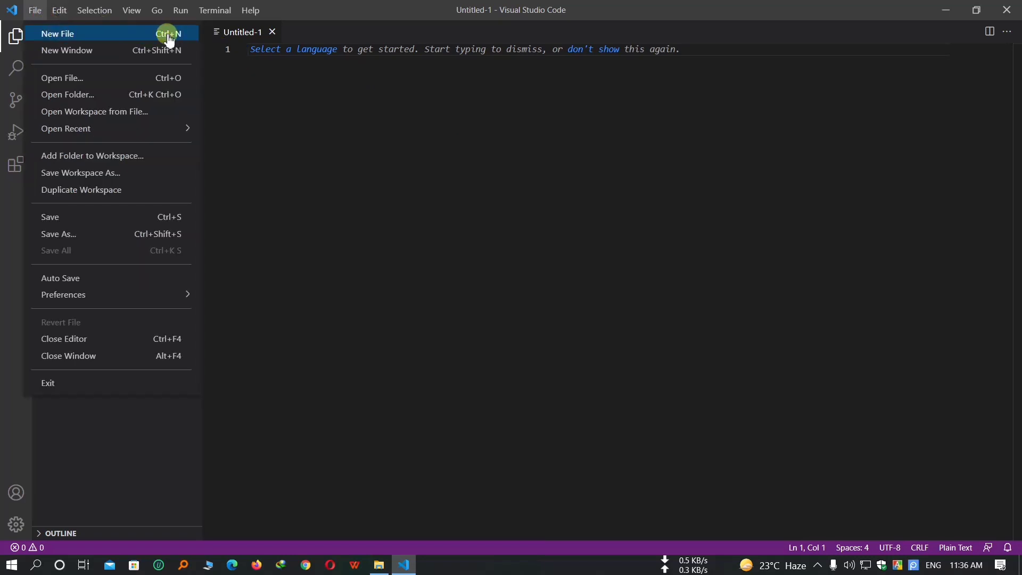
click(366, 120)
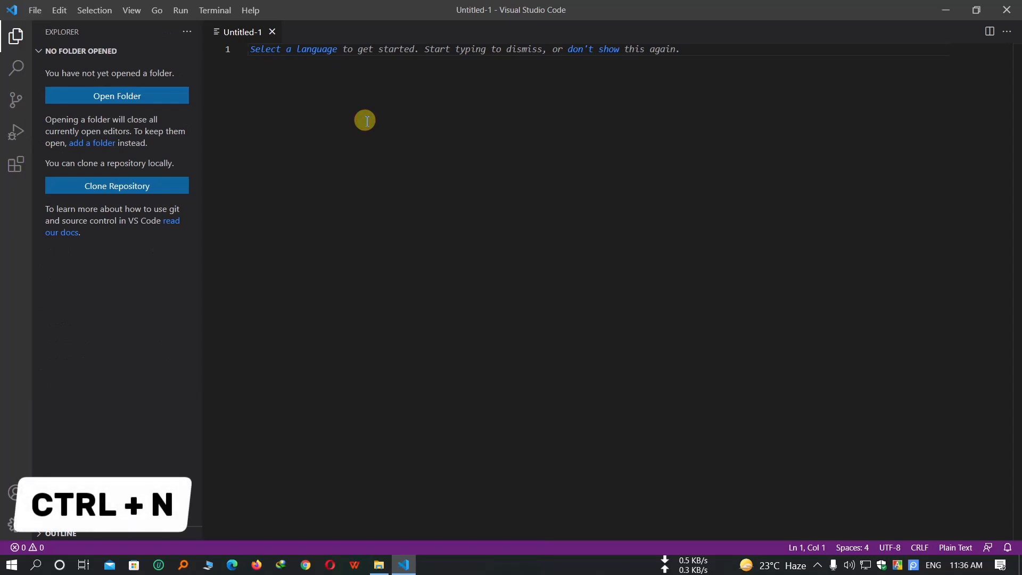
key(ctrl+n)
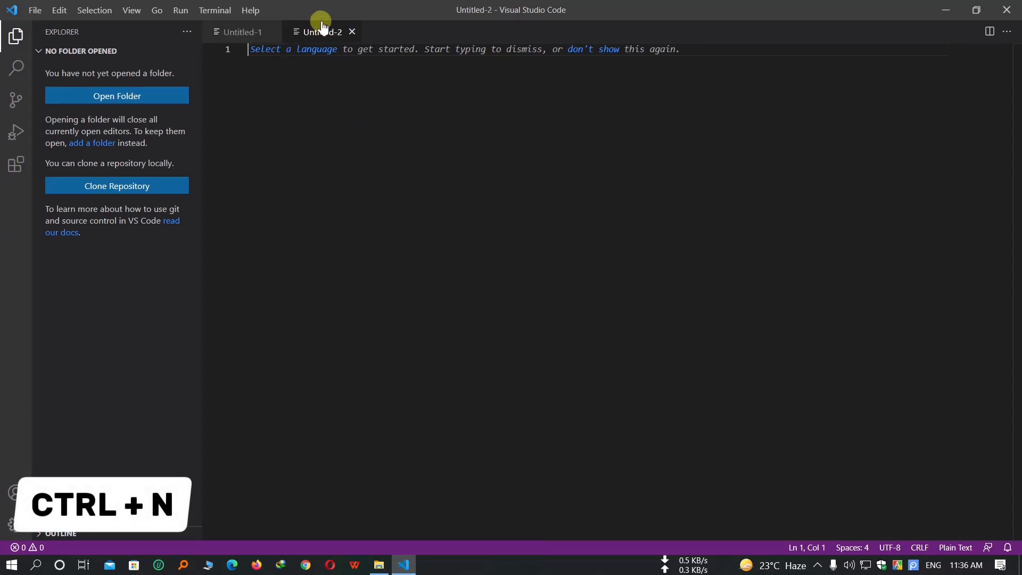